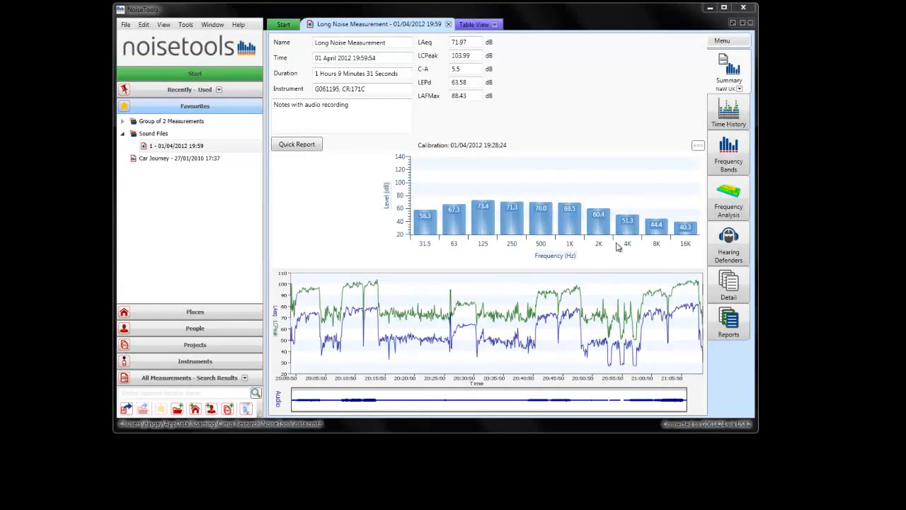
Open the measurement's time history and hide the 8Hz3, 16Hz3 and 31.5Hz traces.
click(716, 118)
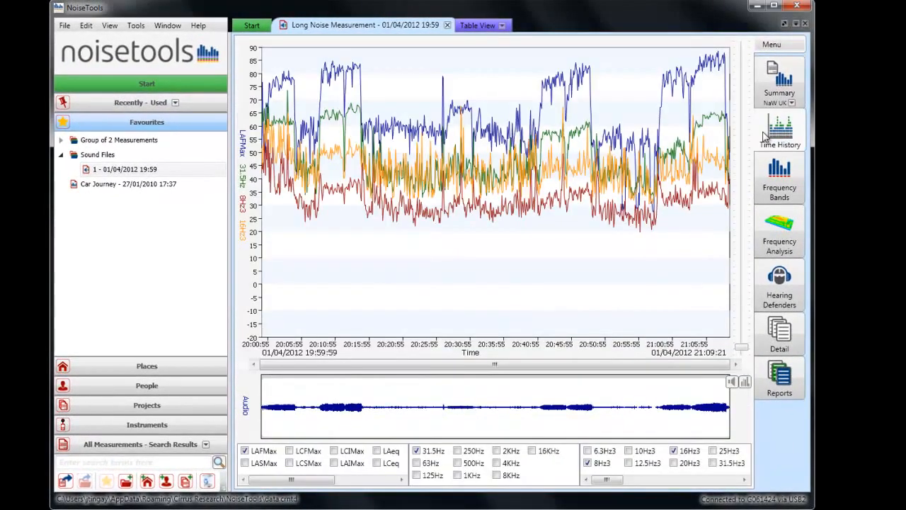
click(587, 462)
click(674, 450)
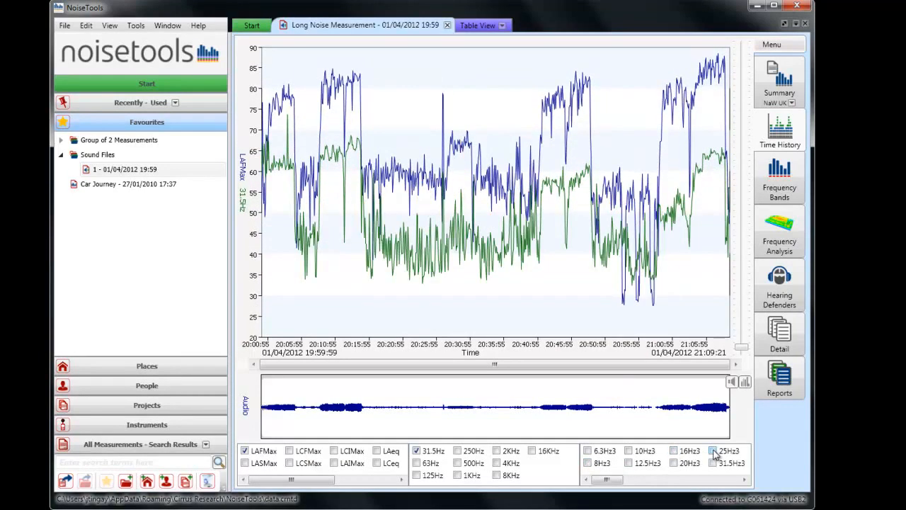
click(417, 451)
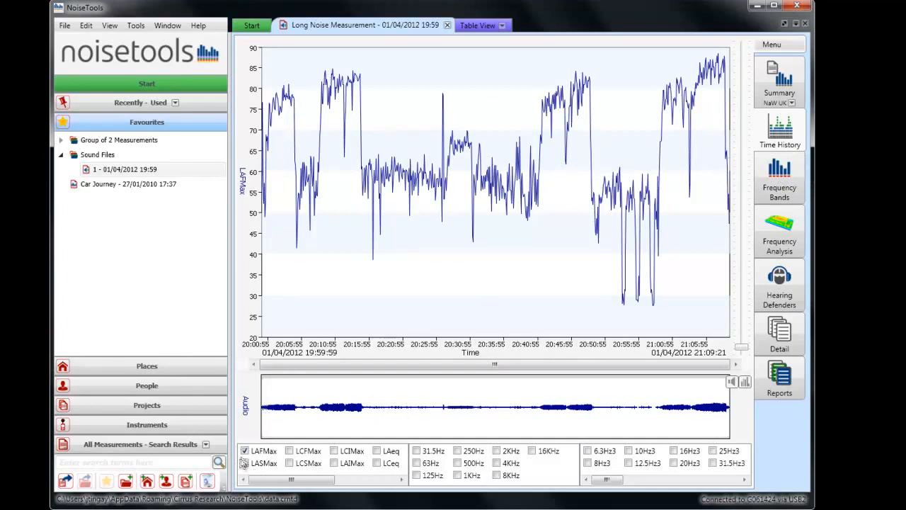
Replace the LAFMax trace in the time history with the LAeq and LCPeak traces.
click(377, 451)
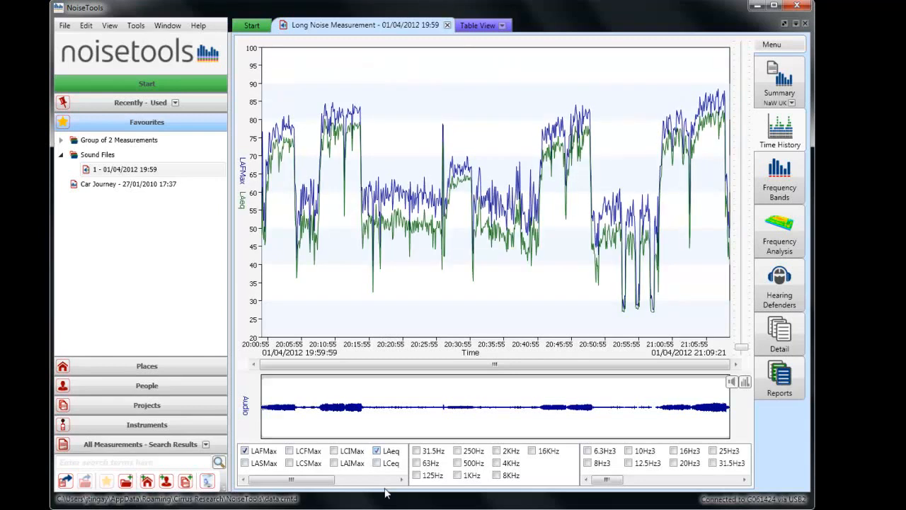
click(244, 451)
drag(330, 483, 393, 482)
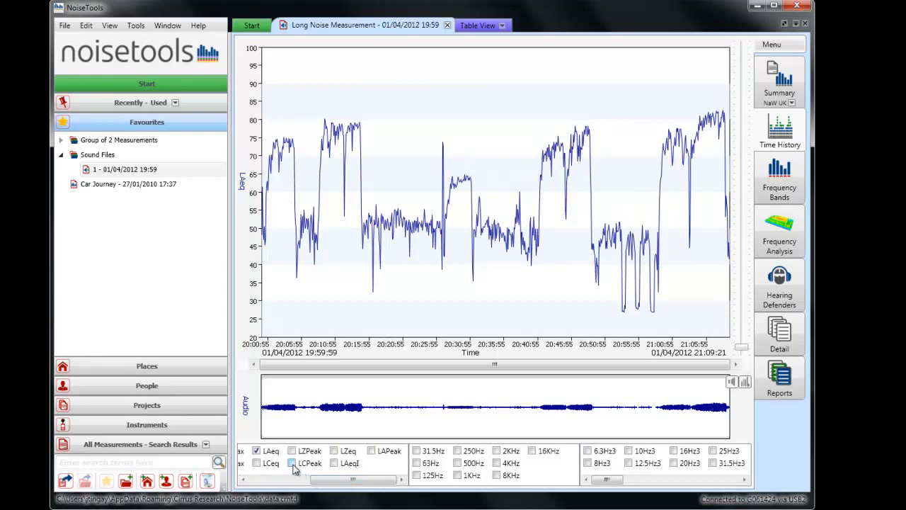
click(293, 464)
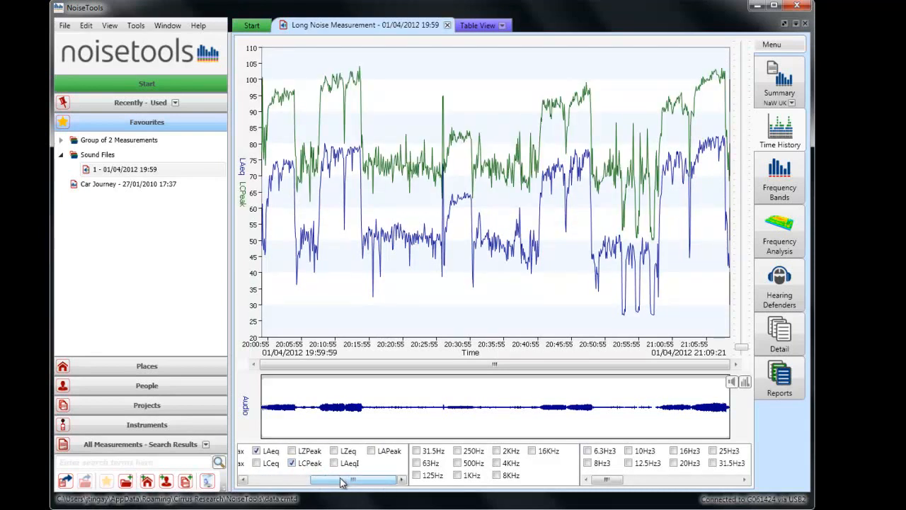
drag(340, 479, 280, 480)
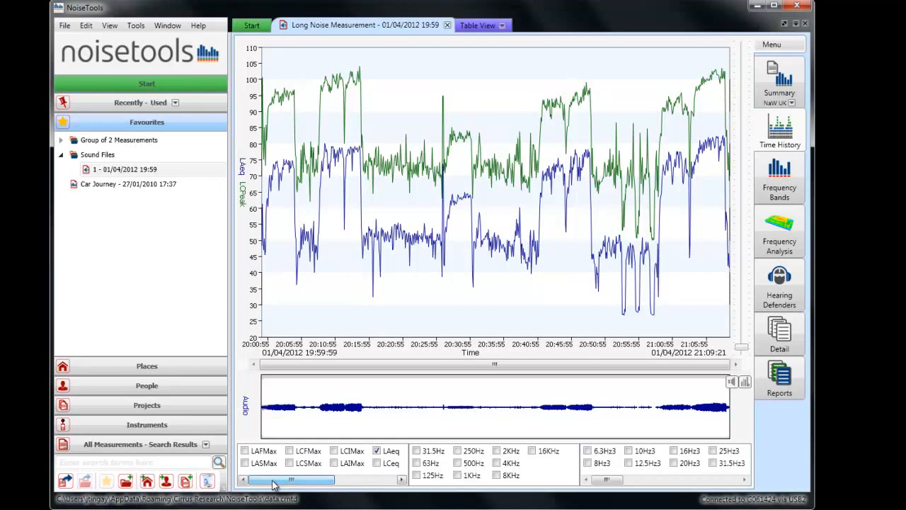
Try out the 31.5Hz octave trace and the 31.5Hz3 third-octave trace in turn, hiding each one again.
click(417, 451)
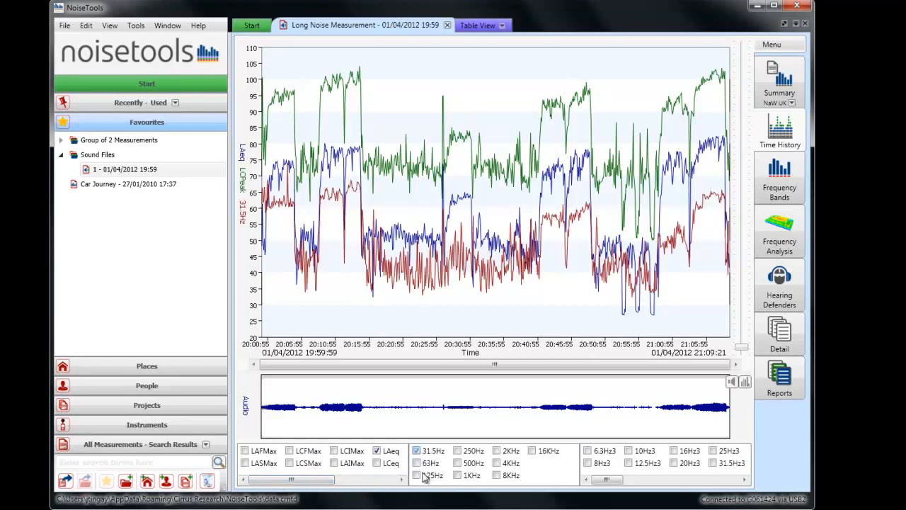
click(417, 451)
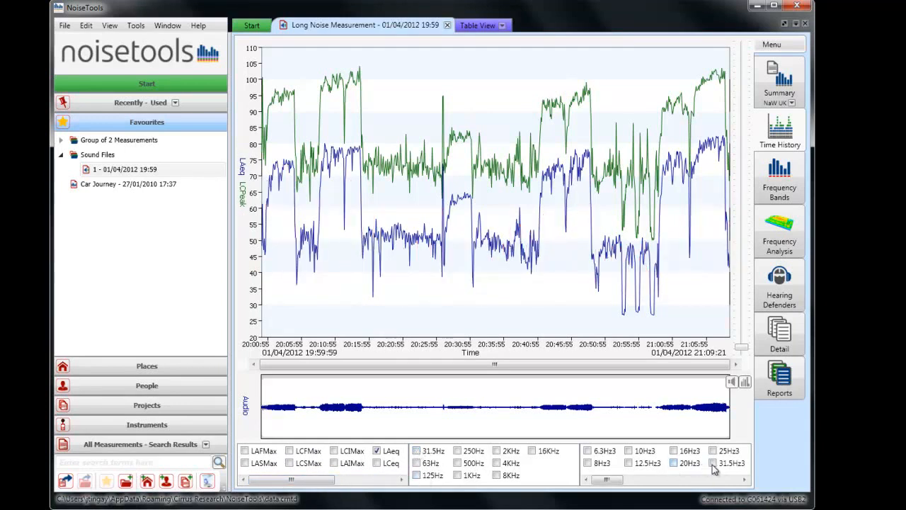
click(712, 464)
mouse_move(599, 480)
mouse_down()
mouse_move(726, 481)
mouse_move(599, 485)
mouse_up()
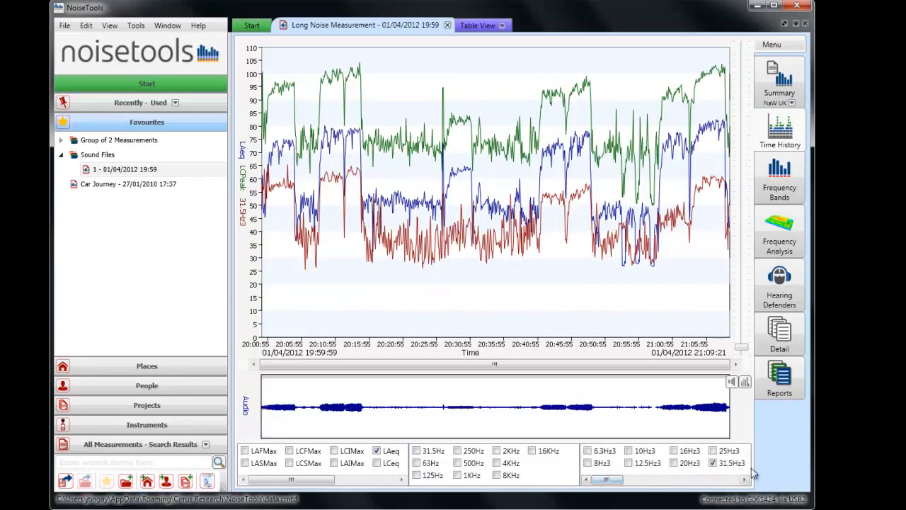
click(713, 463)
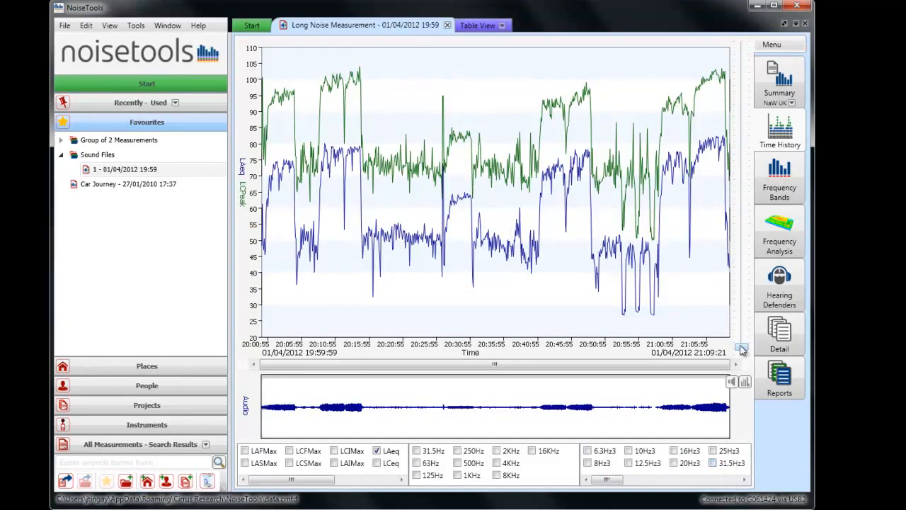
Zoom the time history out to the whole measurement and review the chart's zoom period options.
mouse_move(744, 340)
mouse_down()
mouse_move(748, 119)
mouse_move(742, 354)
mouse_up()
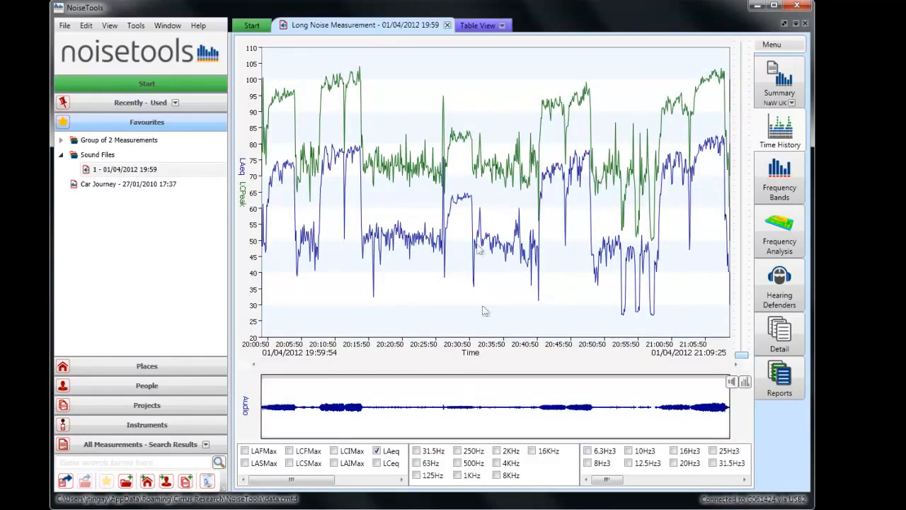
mouse_move(438, 135)
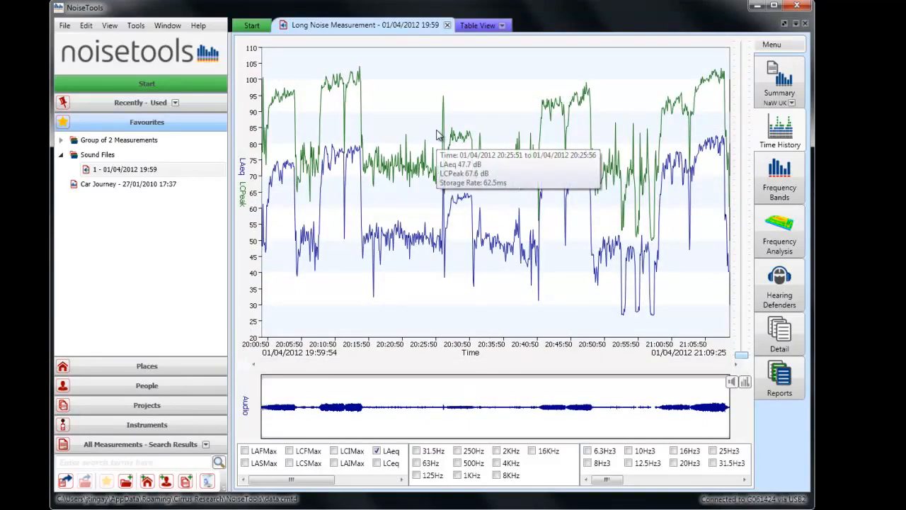
right_click(438, 135)
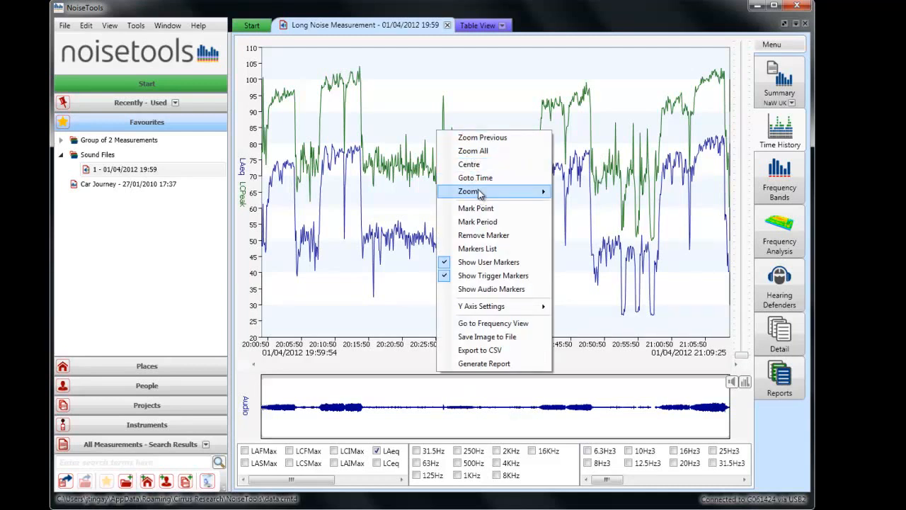
mouse_move(478, 190)
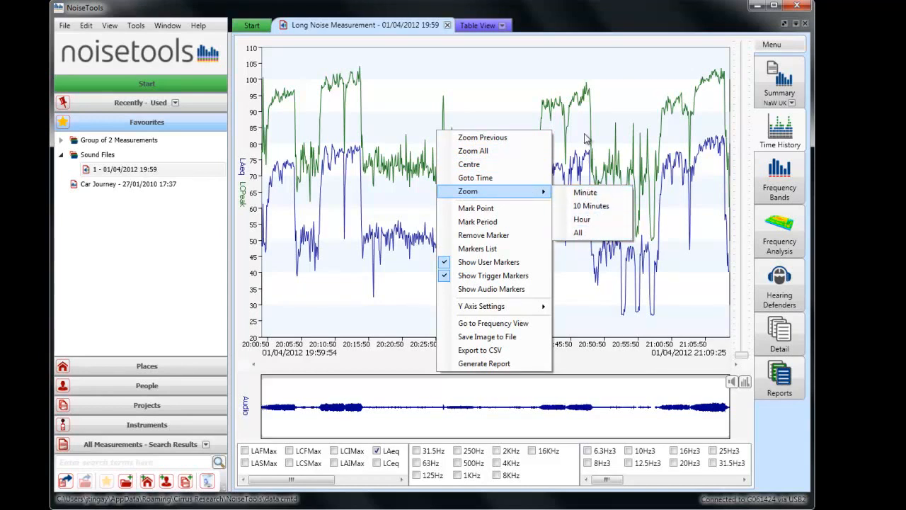
click(401, 84)
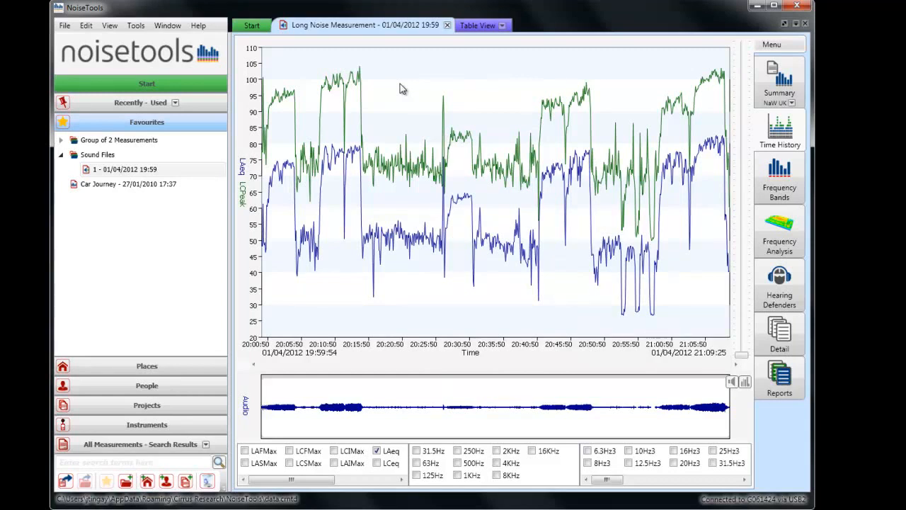
Mark the period around the mid-chart peak, about 20:24:18 to 20:29:07, with a blue marker labelled "Loud Noise".
mouse_move(429, 105)
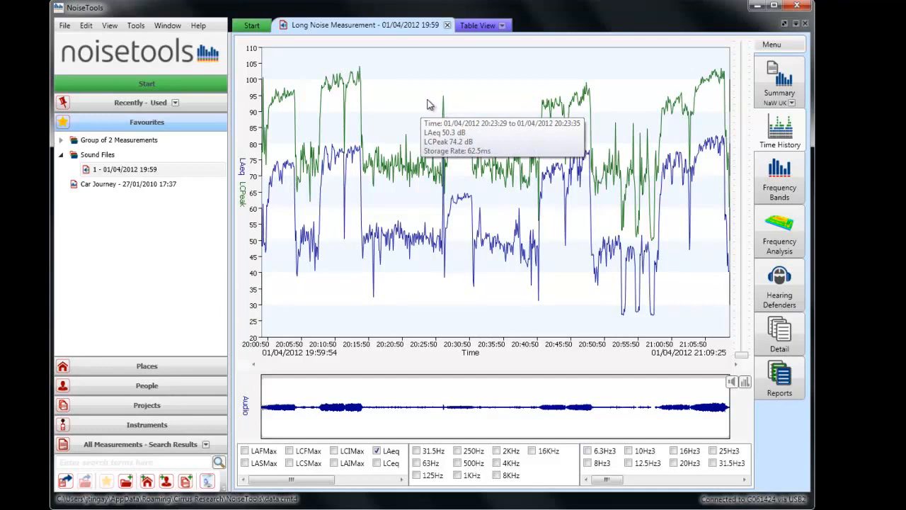
drag(427, 102, 458, 106)
right_click(450, 87)
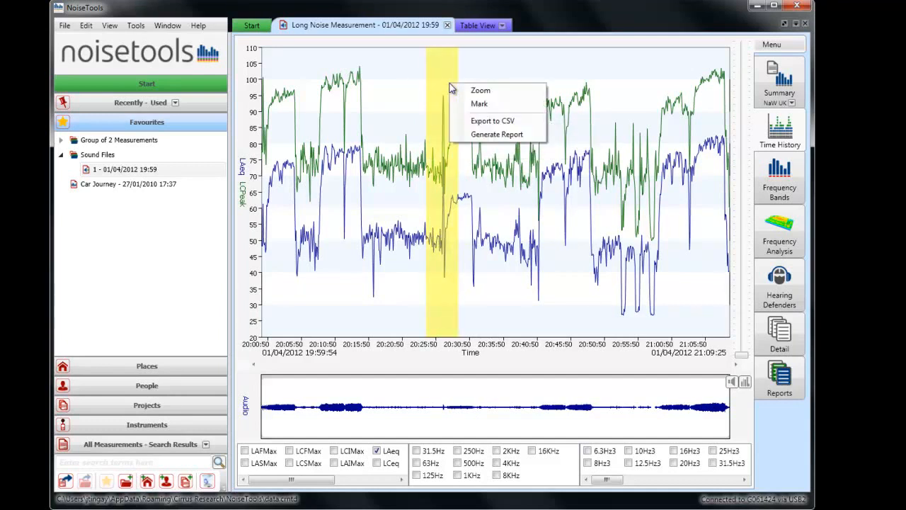
click(481, 104)
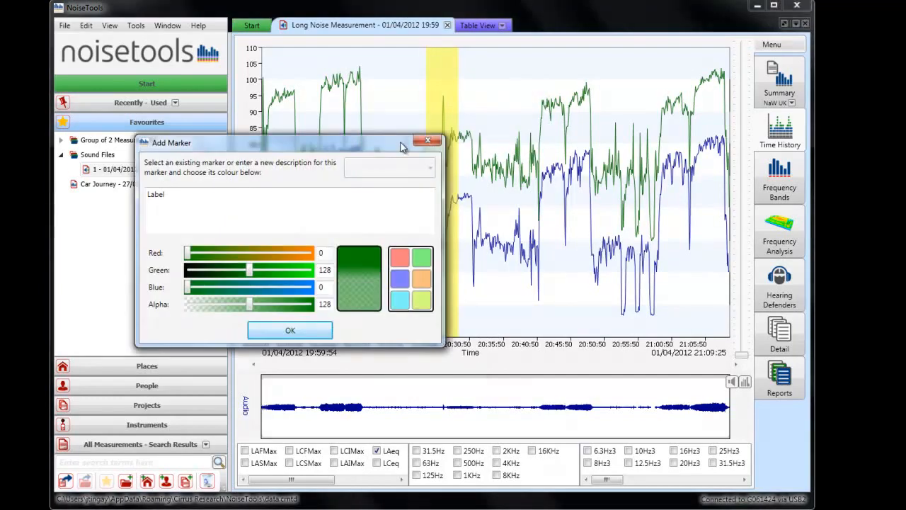
double_click(177, 196)
text(Loud Noise)
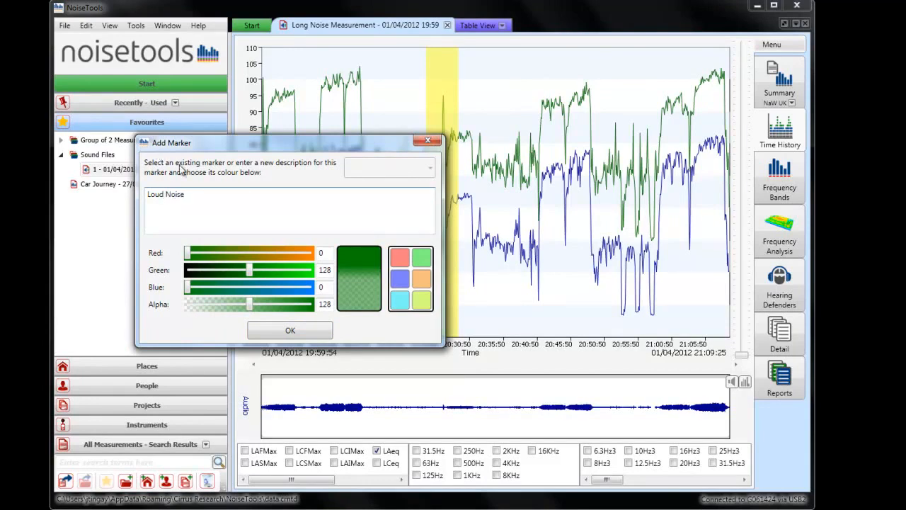
click(400, 277)
click(278, 334)
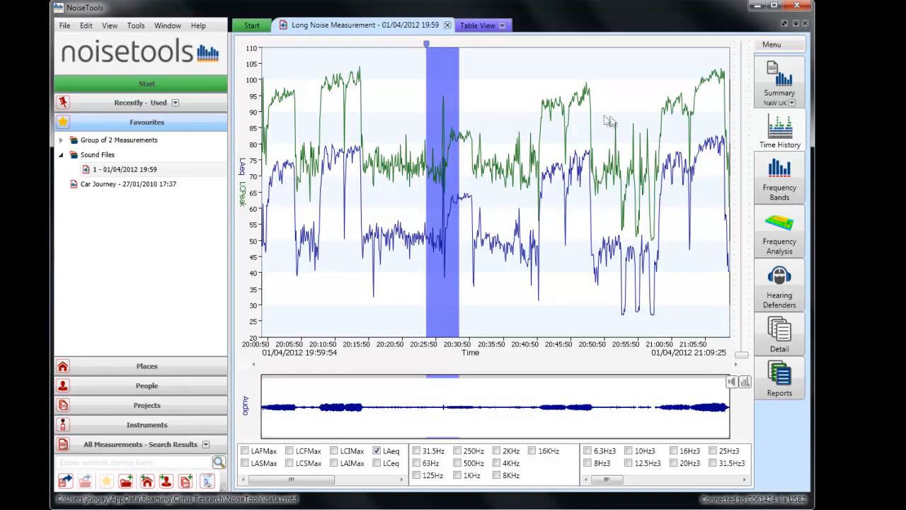
Examine the levels in the Loud Noise marker's details, with the LAFMax trace shown temporarily.
mouse_move(442, 78)
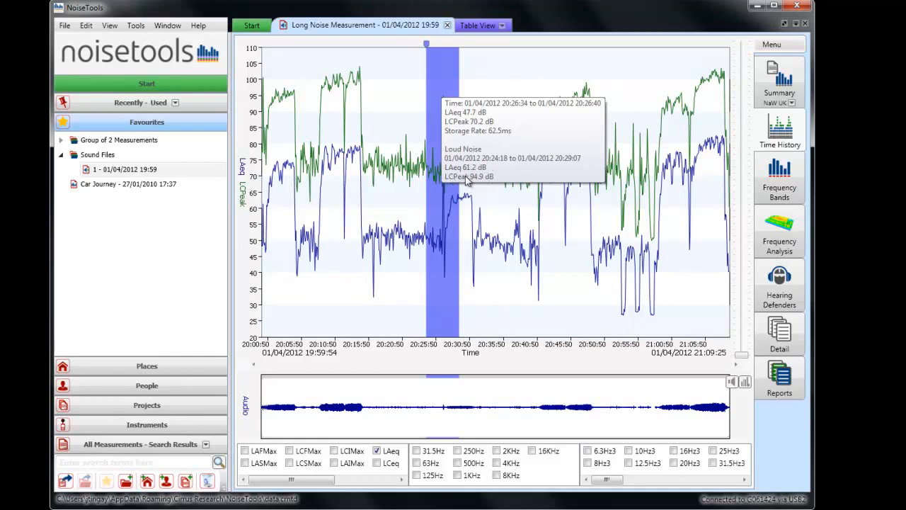
click(245, 451)
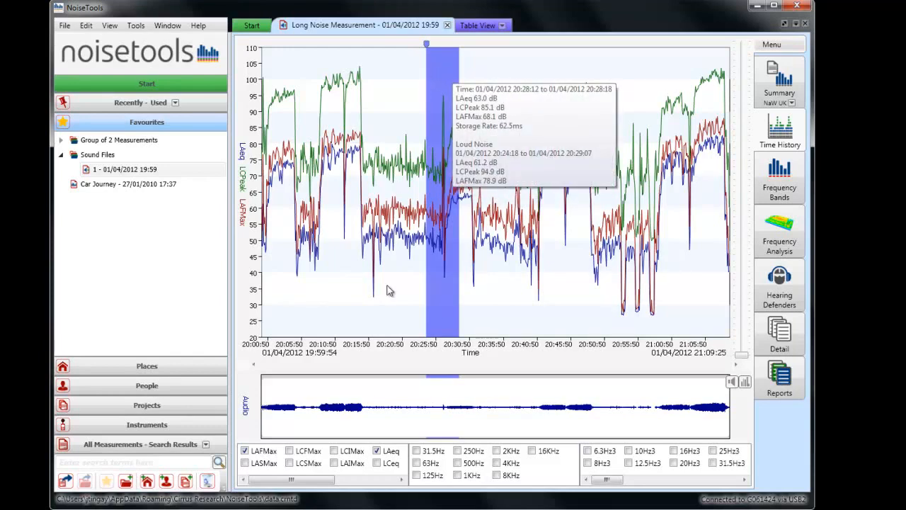
click(244, 451)
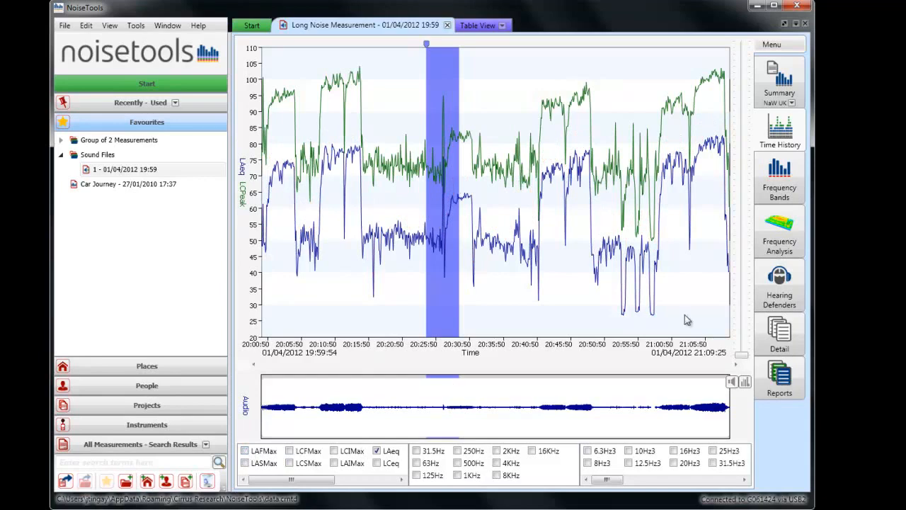
Mark the loud period from about 20:41 to 20:49 with a light green marker labelled "Train".
drag(538, 99, 597, 95)
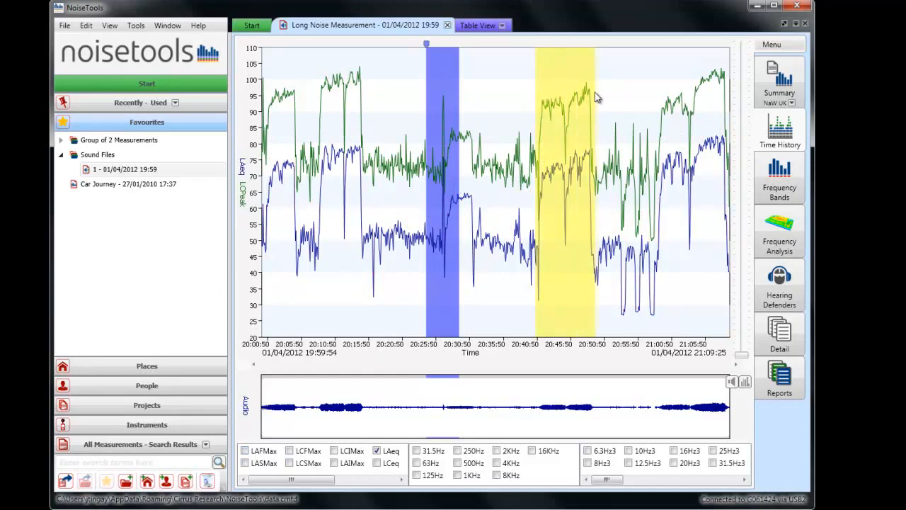
right_click(598, 95)
click(602, 97)
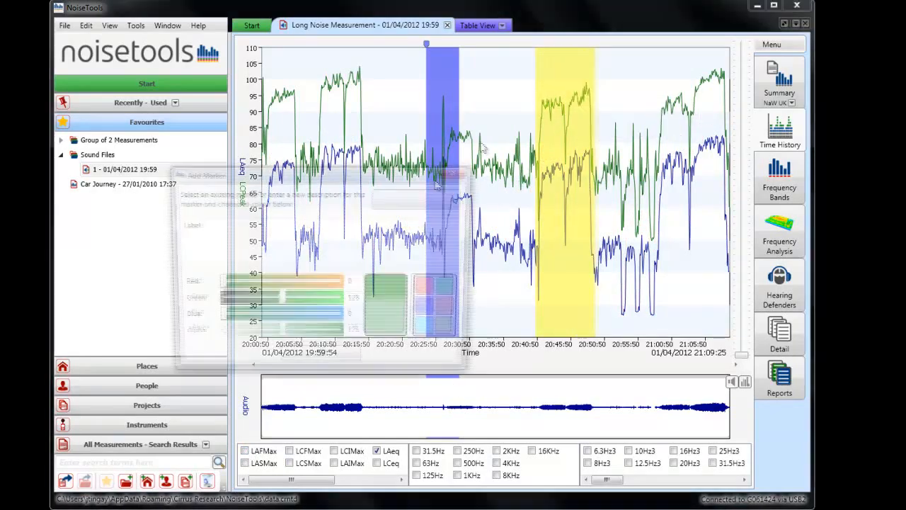
double_click(199, 228)
text(Train)
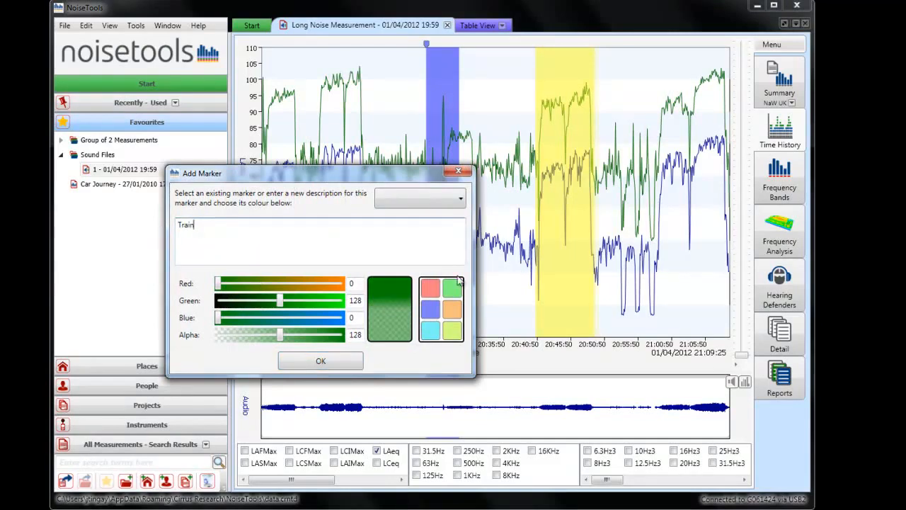
click(458, 283)
click(334, 365)
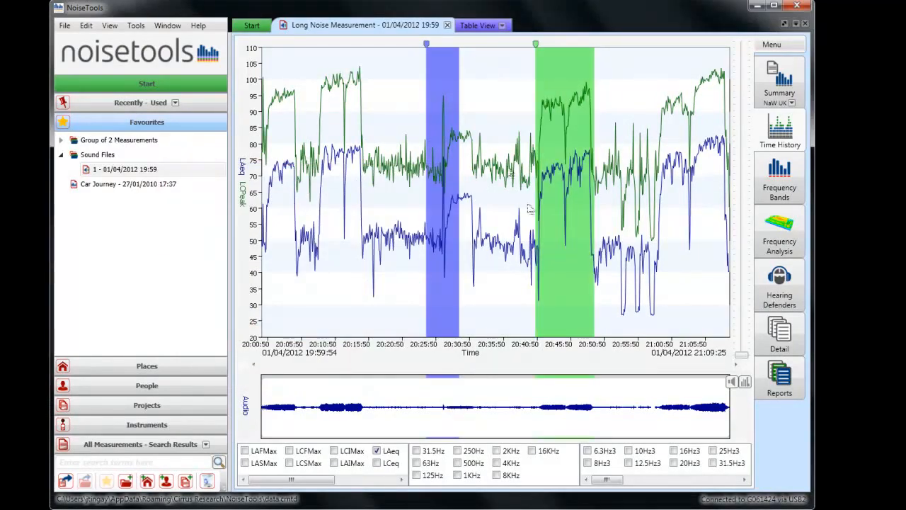
Mark the loud period from about 20:08 to 20:15 by reusing the existing Train marker.
drag(318, 91, 365, 82)
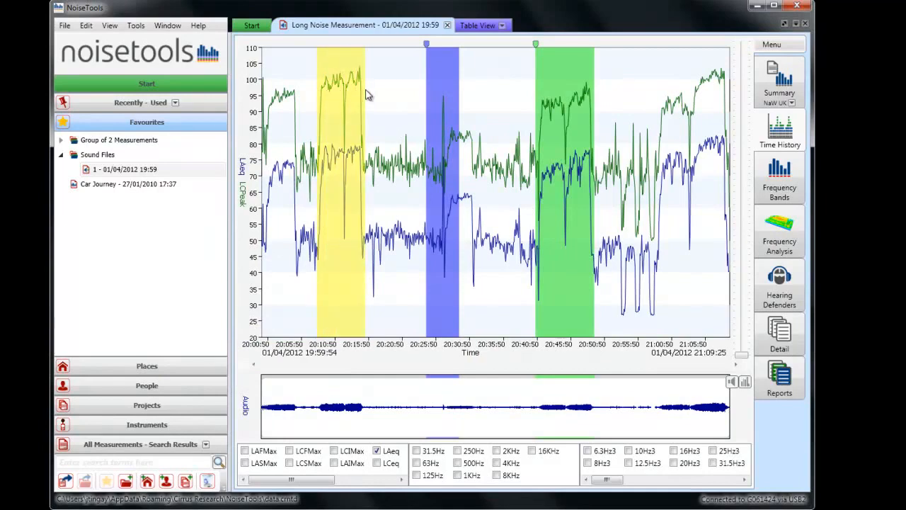
right_click(352, 62)
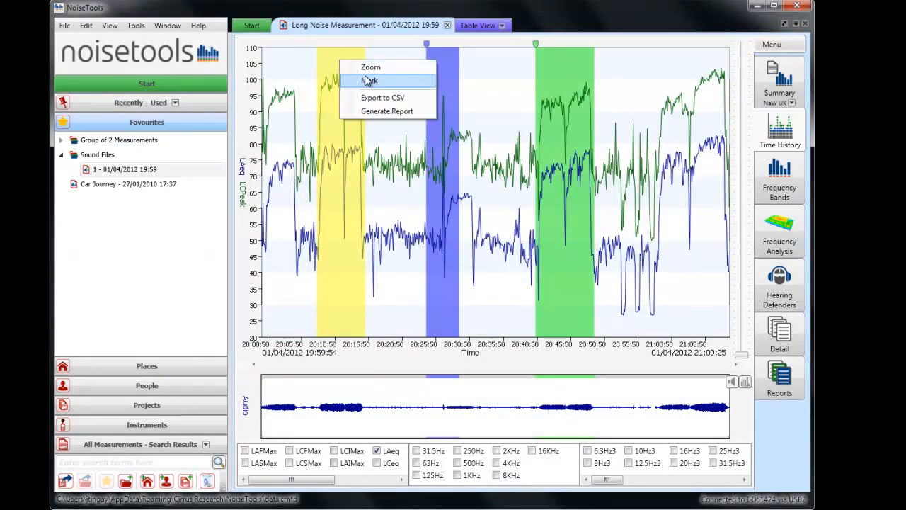
click(368, 80)
click(492, 228)
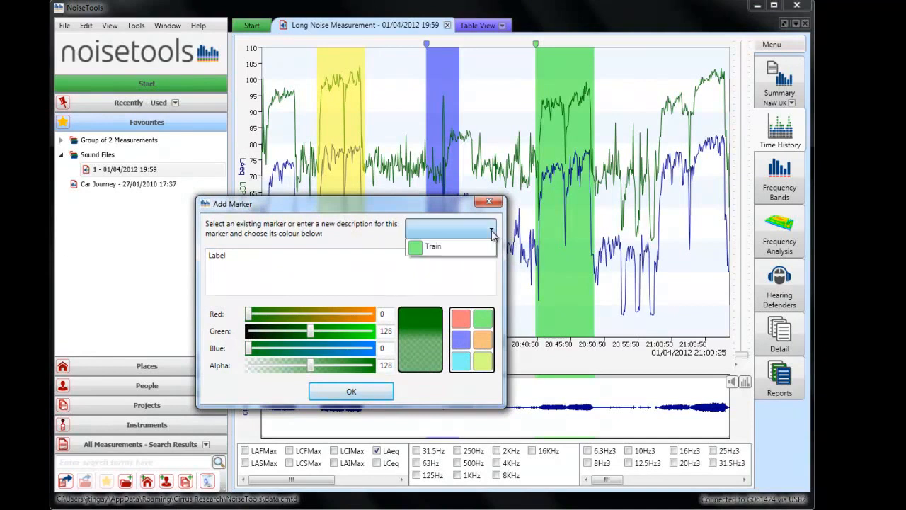
click(459, 263)
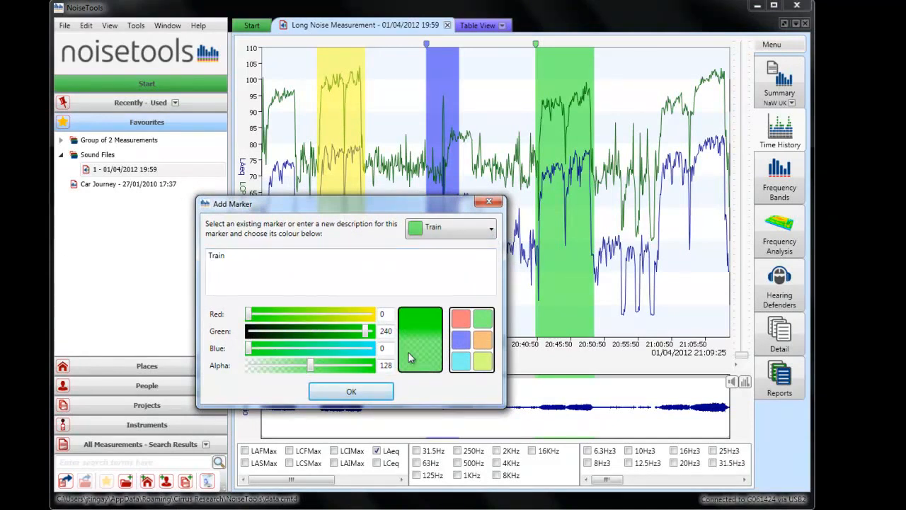
click(348, 393)
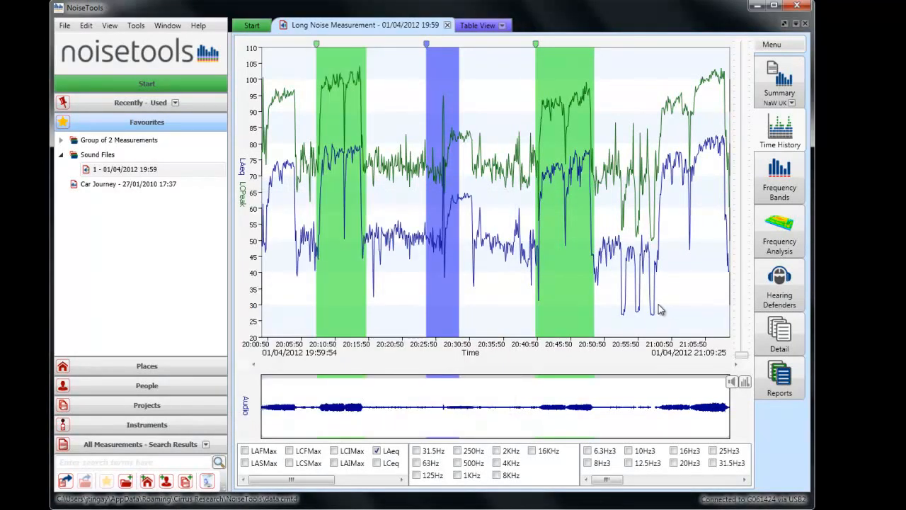
Examine the levels inside the Loud Noise marker and in the unmarked stretch after the second Train period.
mouse_move(453, 106)
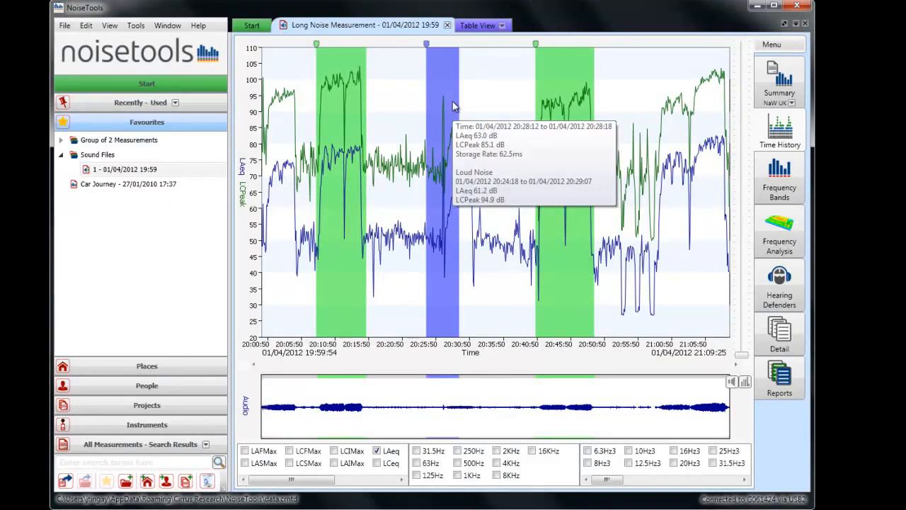
mouse_move(619, 61)
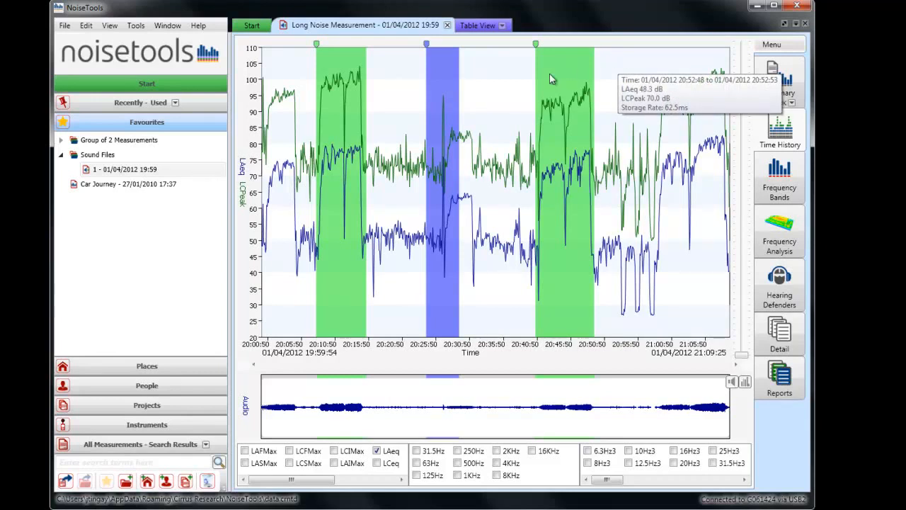
right_click(391, 109)
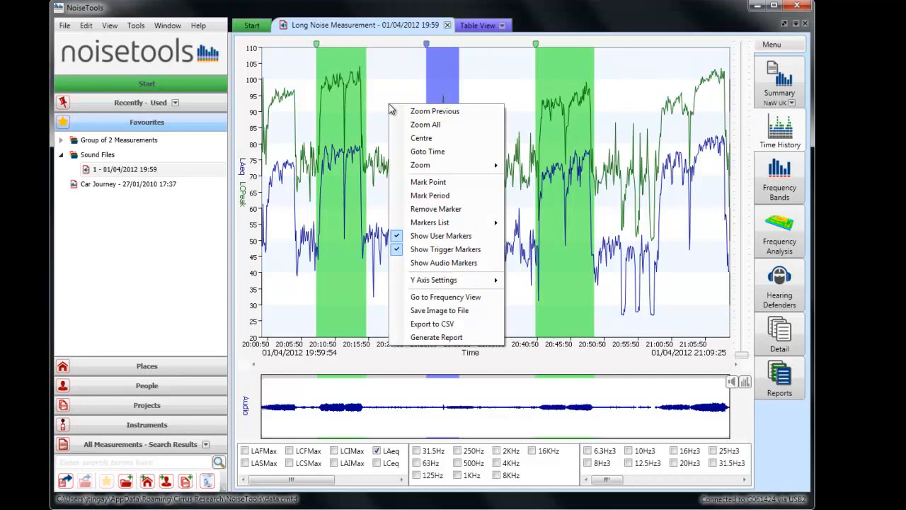
mouse_move(431, 224)
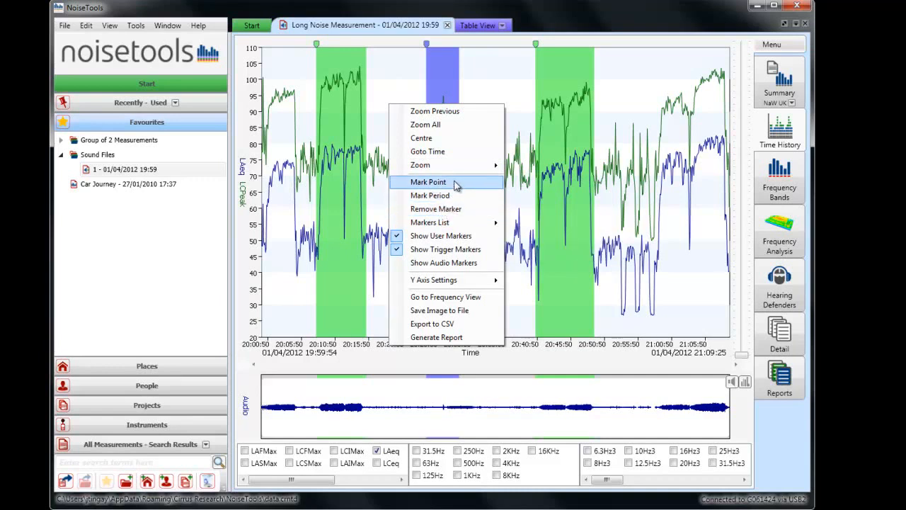
click(457, 196)
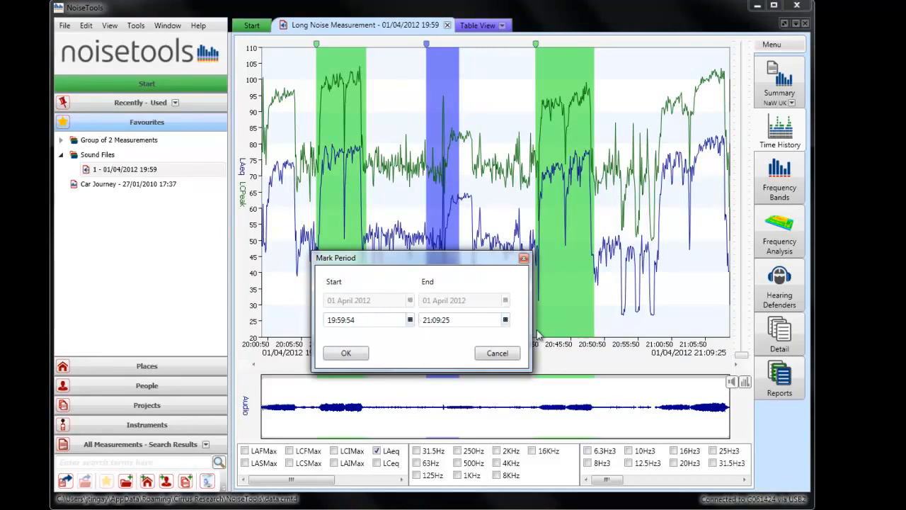
click(497, 353)
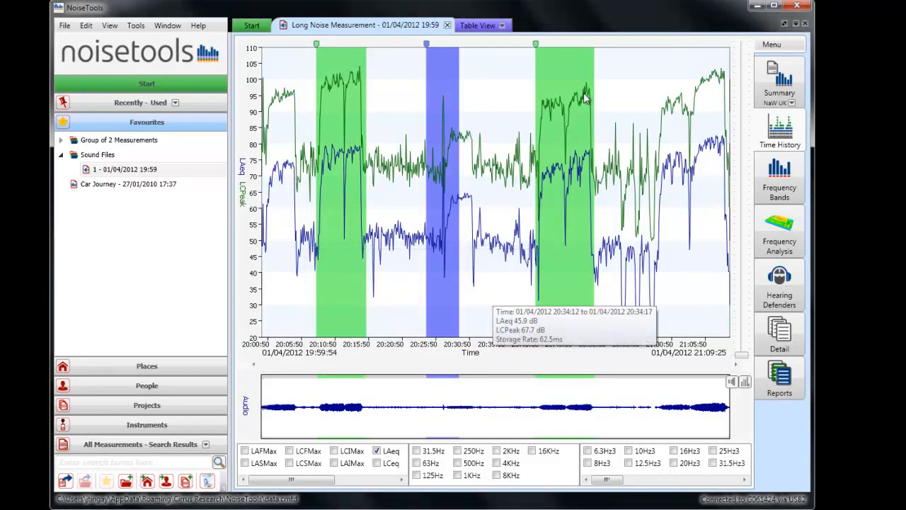
mouse_move(451, 123)
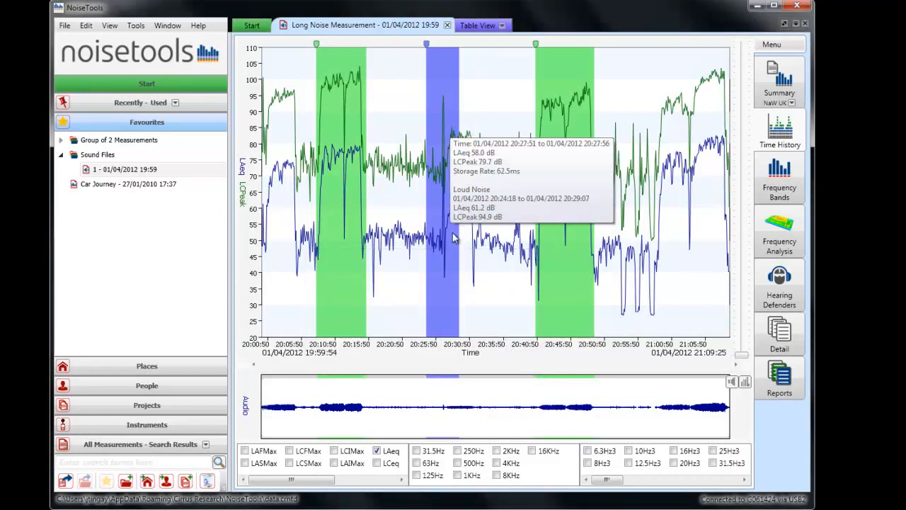
right_click(394, 112)
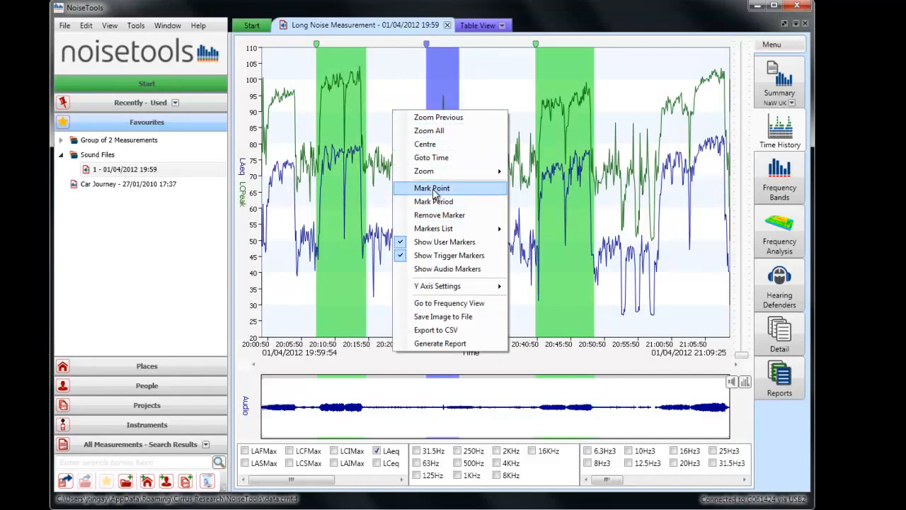
click(433, 190)
click(533, 246)
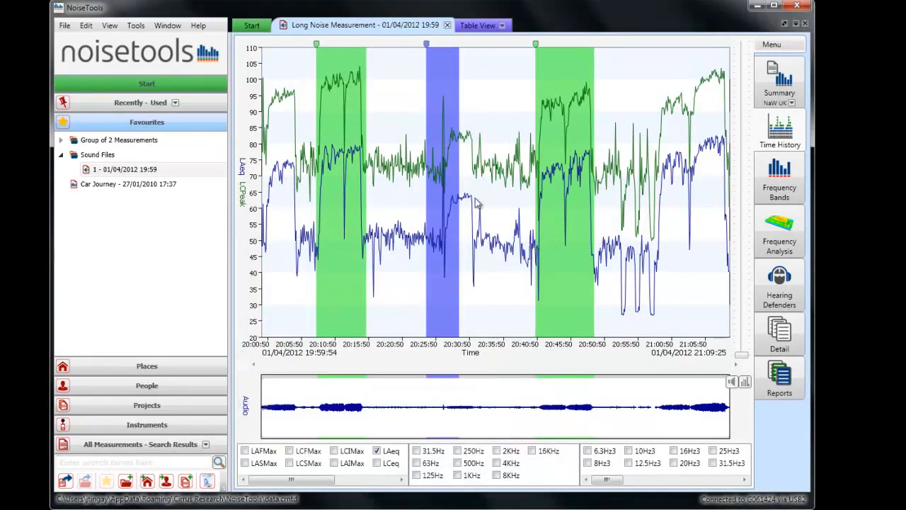
Hide the user markers on the time history graph and show them again.
right_click(388, 85)
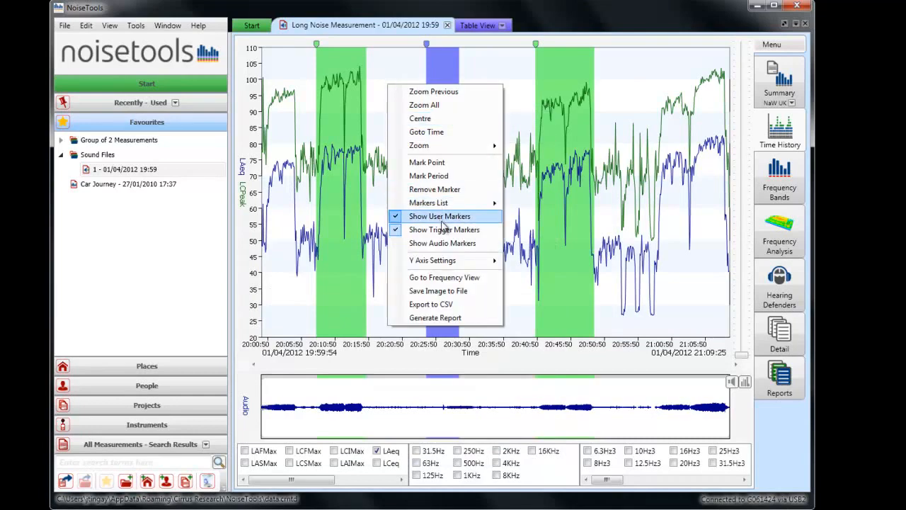
click(443, 221)
right_click(403, 68)
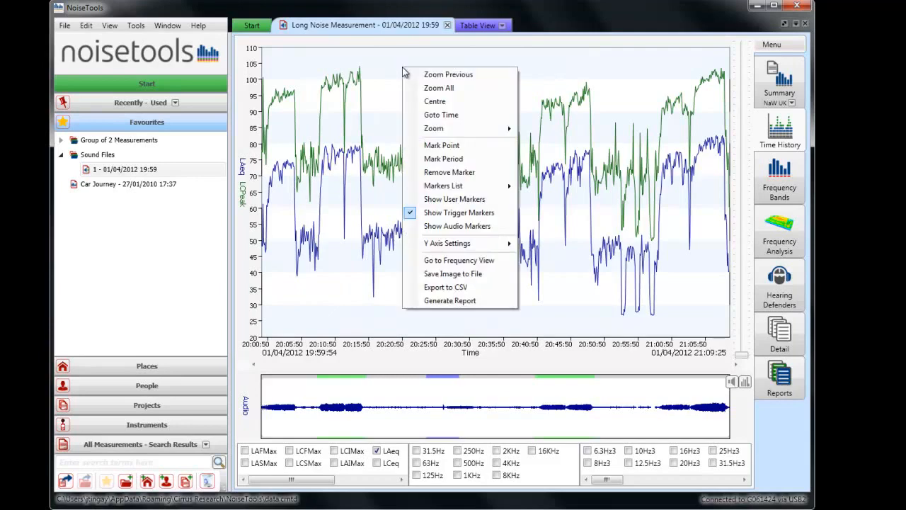
click(435, 200)
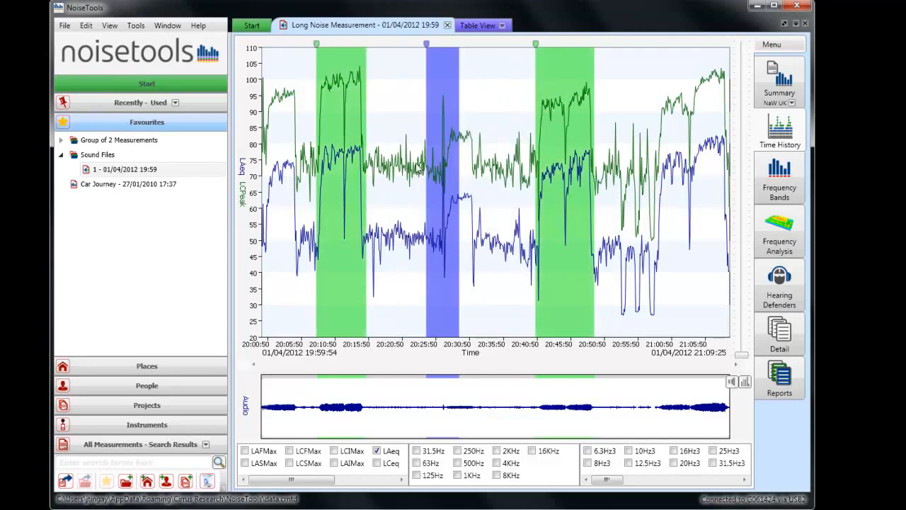
Display the audio markers on the time history graph and turn them off again.
right_click(395, 97)
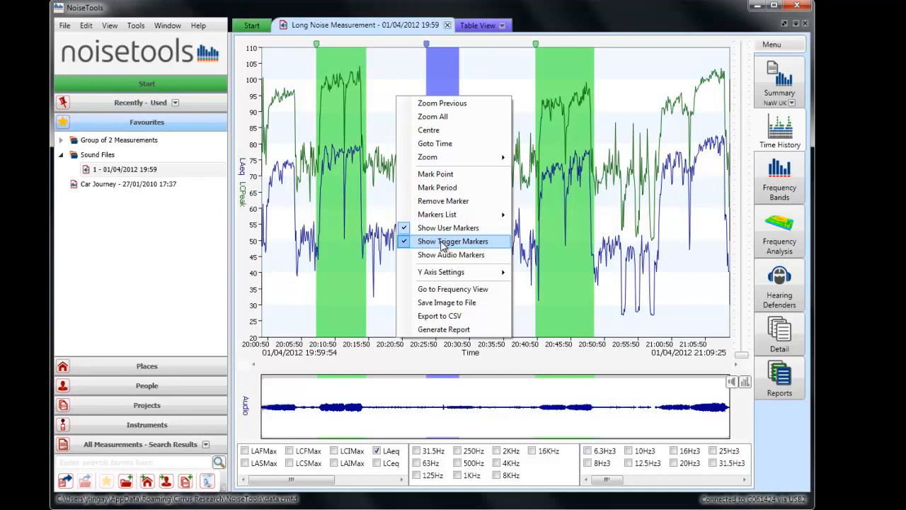
click(457, 256)
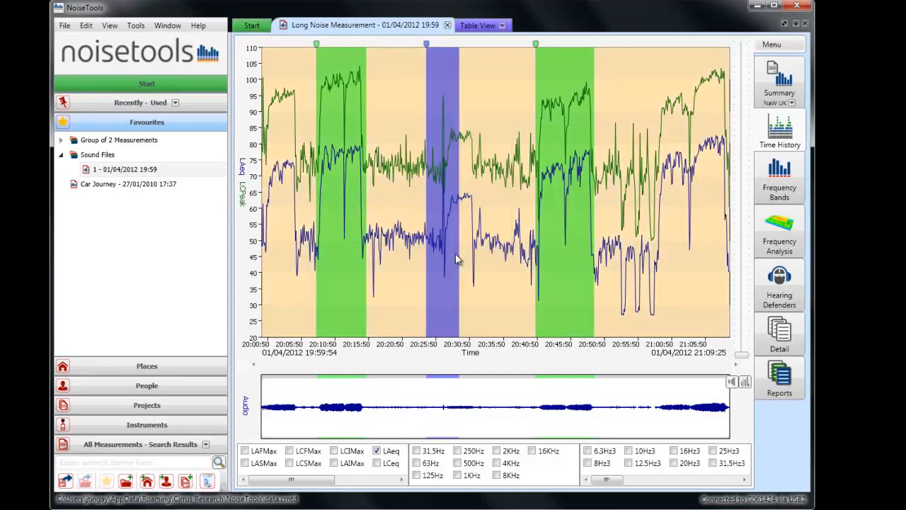
mouse_move(455, 254)
right_click(497, 98)
click(545, 257)
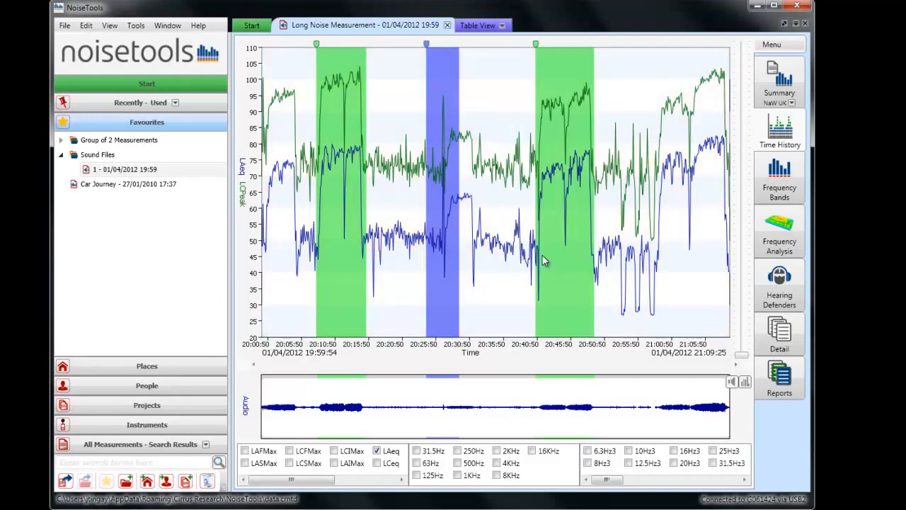
right_click(392, 92)
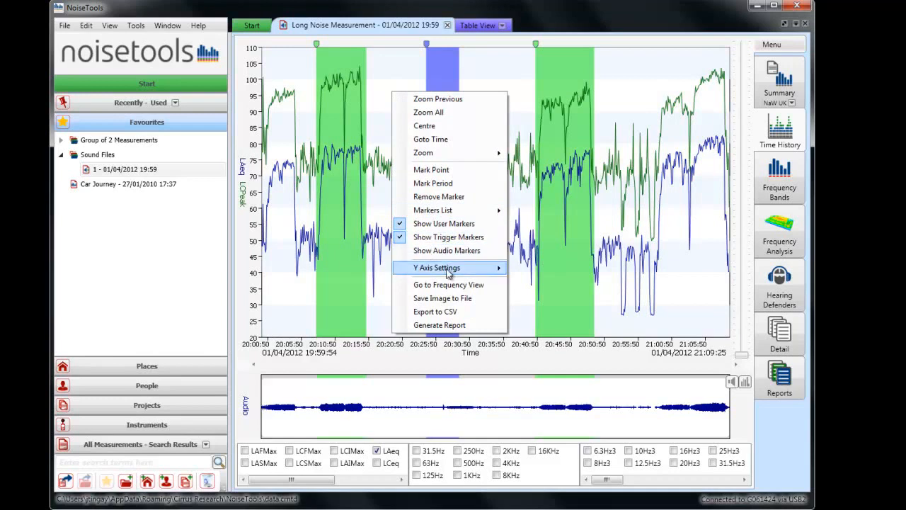
mouse_move(450, 273)
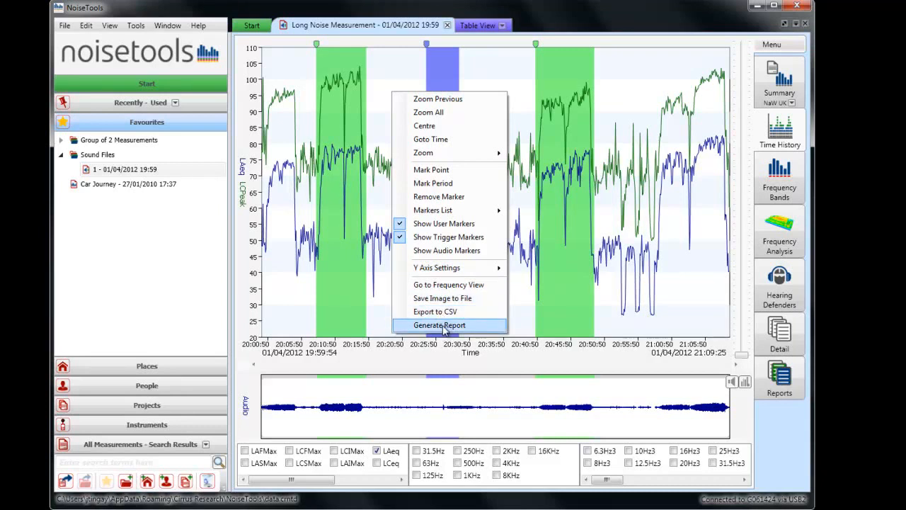
click(779, 46)
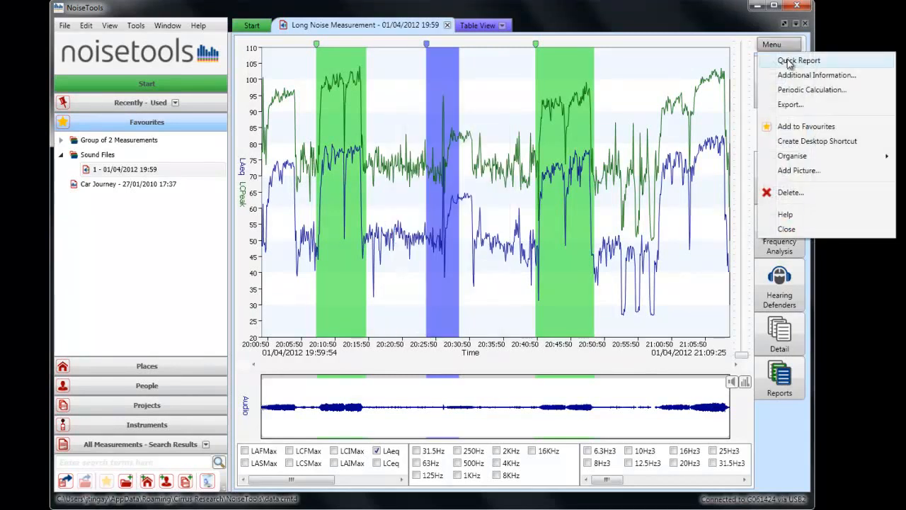
click(656, 73)
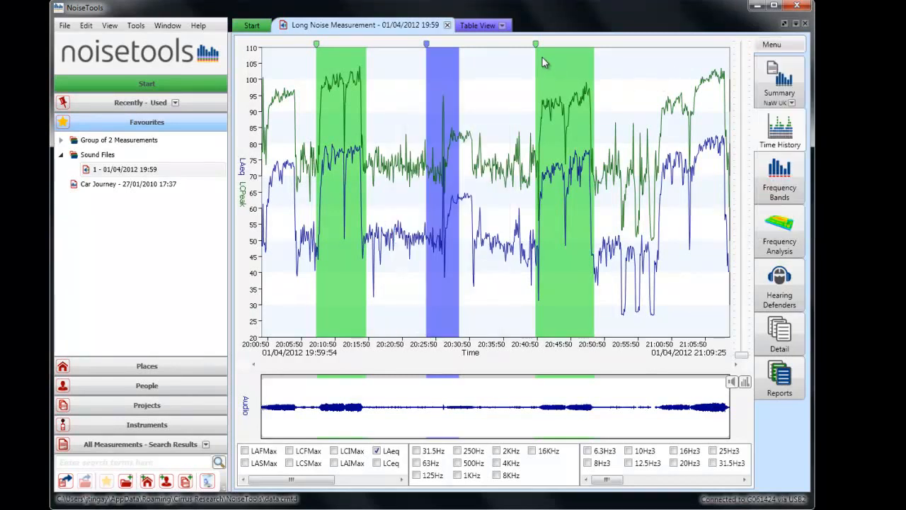
Examine the marker levels on the graph and in the measurement's detail table, with similar markers both combined and listed separately.
mouse_move(562, 54)
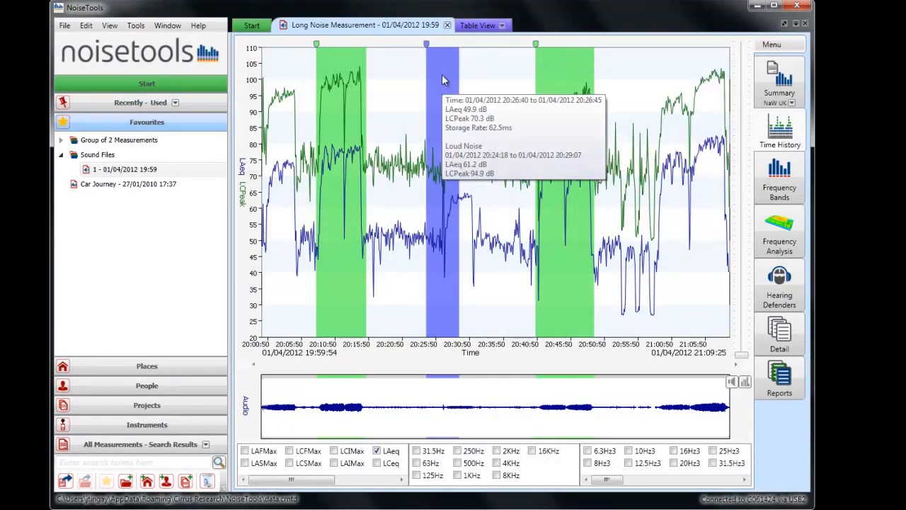
mouse_move(353, 64)
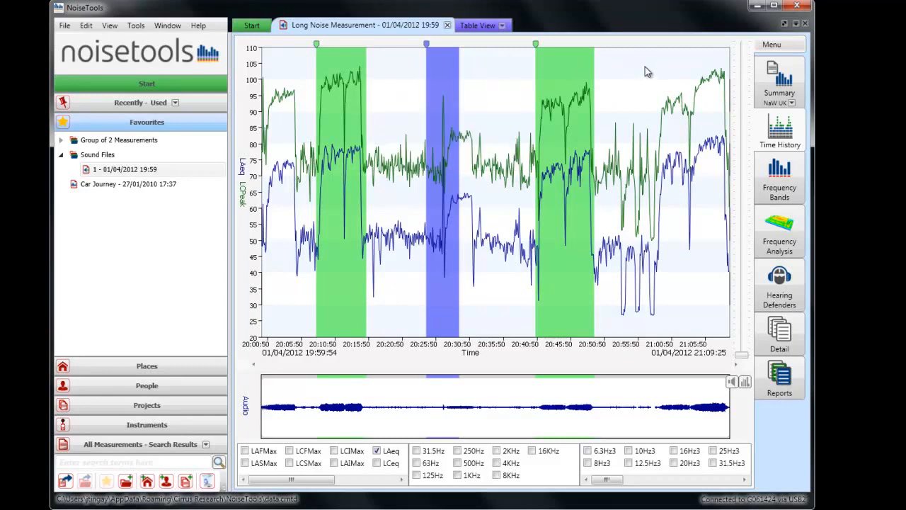
mouse_move(645, 68)
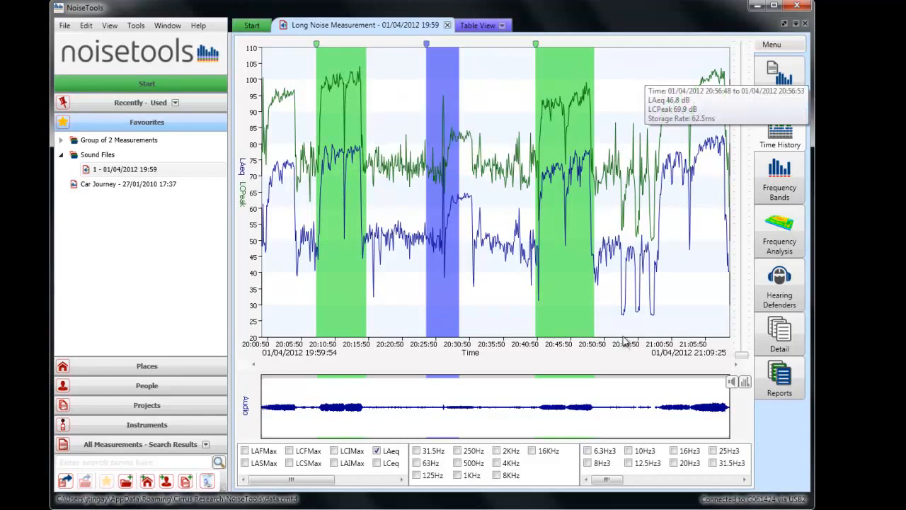
click(801, 327)
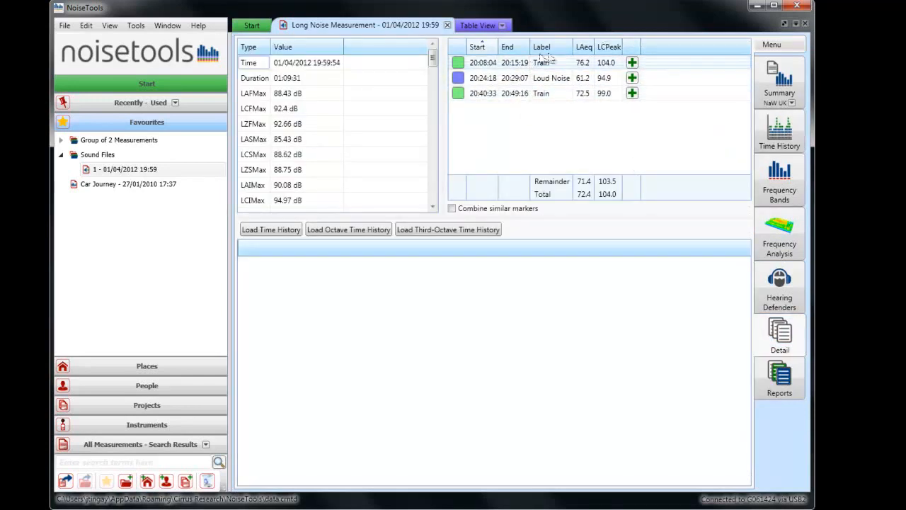
click(452, 209)
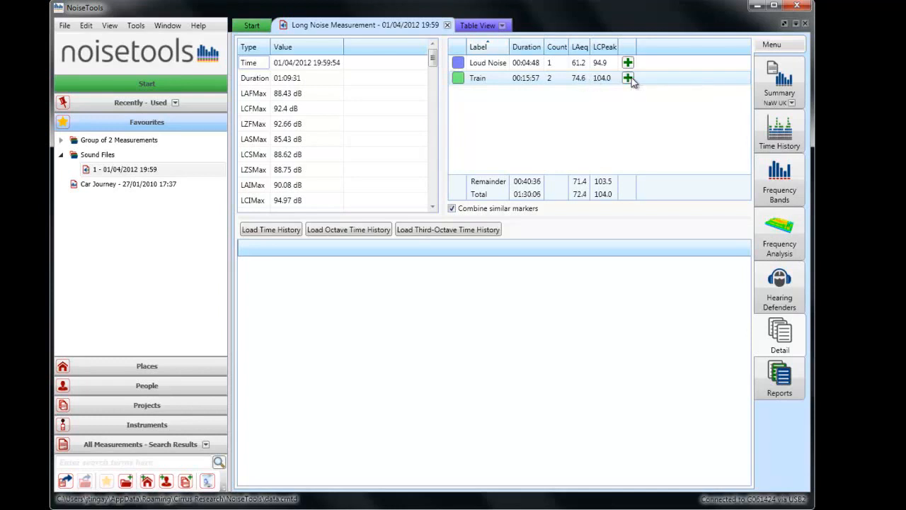
click(451, 209)
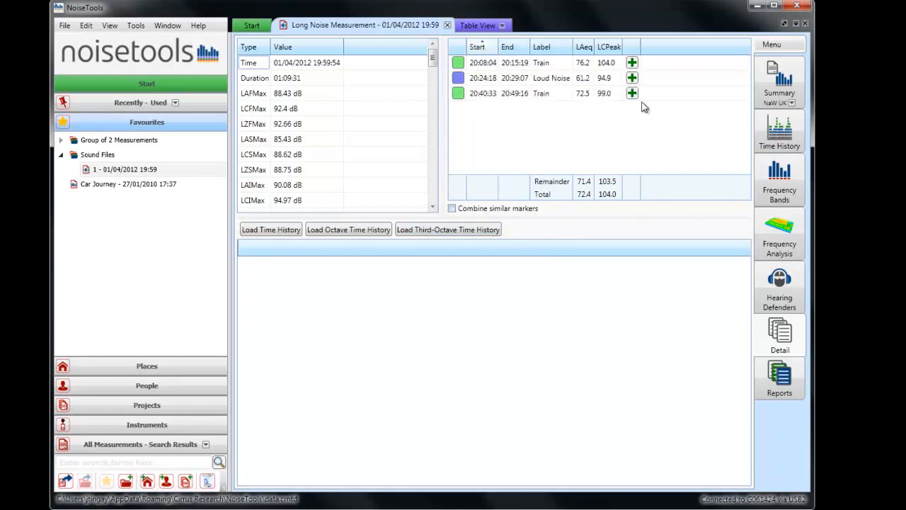
Exclude the Loud Noise marker in the measurement's marker table, check it with similar markers combined, and return to the time history.
click(633, 78)
click(498, 212)
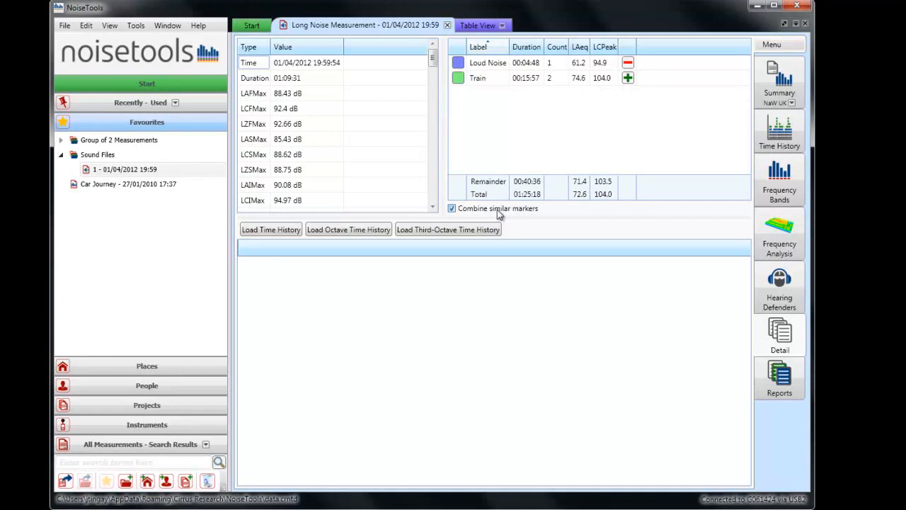
click(453, 209)
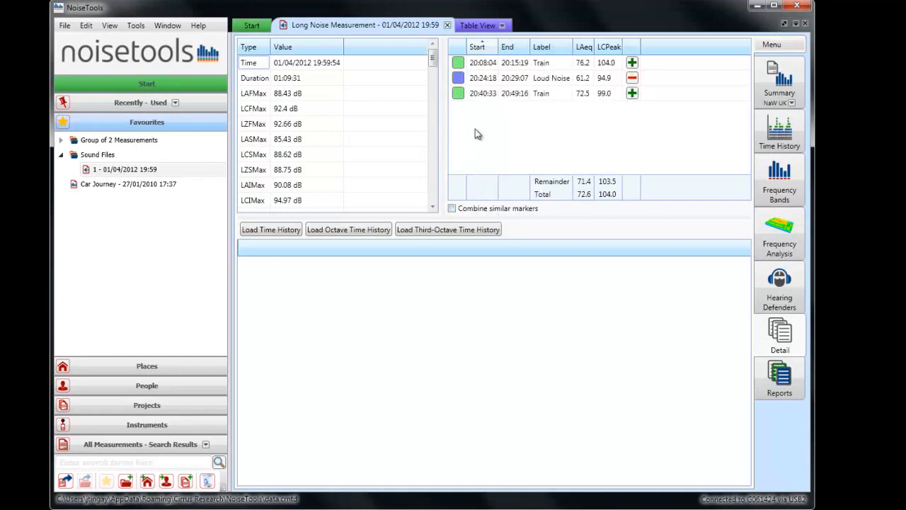
right_click(604, 132)
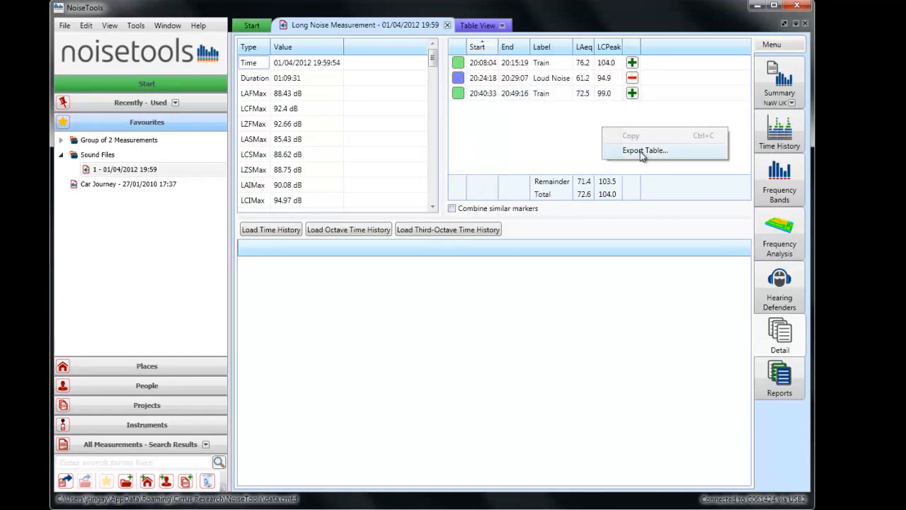
click(780, 122)
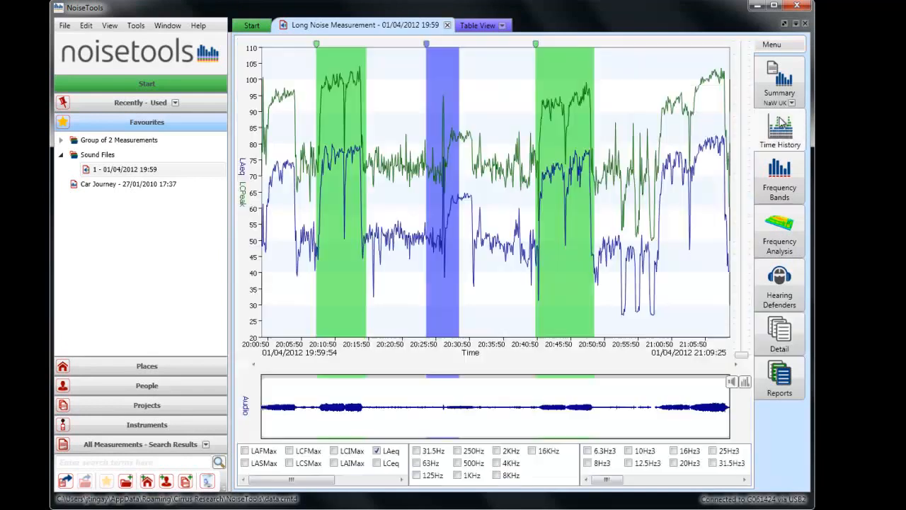